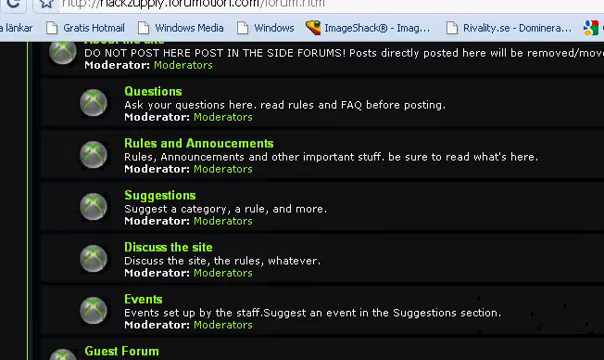
{"action": "scroll", "coordinate": [300, 200], "scroll_direction": "down", "scroll_amount": 5}
{"action": "scroll", "coordinate": [300, 200], "scroll_direction": "up", "scroll_amount": 10}
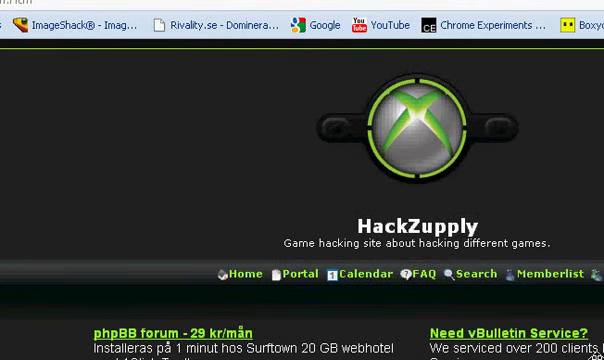
{"action": "scroll", "coordinate": [300, 200], "scroll_direction": "down", "scroll_amount": 5}
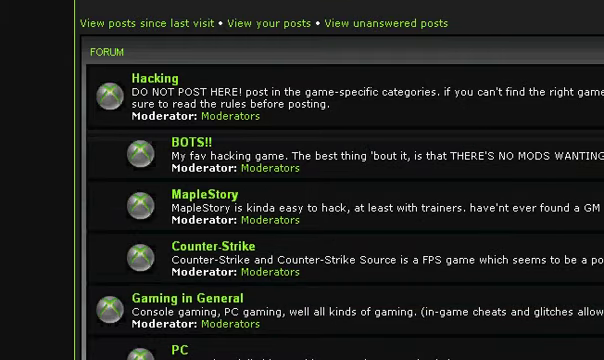
{"action": "scroll", "coordinate": [340, 135], "scroll_direction": "down", "scroll_amount": 2}
{"action": "scroll", "coordinate": [340, 135], "scroll_direction": "down", "scroll_amount": 2}
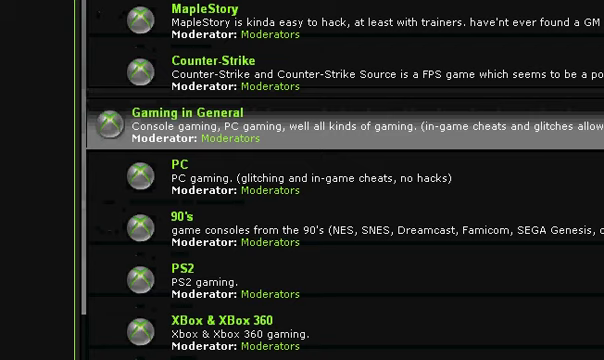
{"action": "scroll", "coordinate": [340, 135], "scroll_direction": "down", "scroll_amount": 2}
{"action": "scroll", "coordinate": [340, 135], "scroll_direction": "down", "scroll_amount": 4}
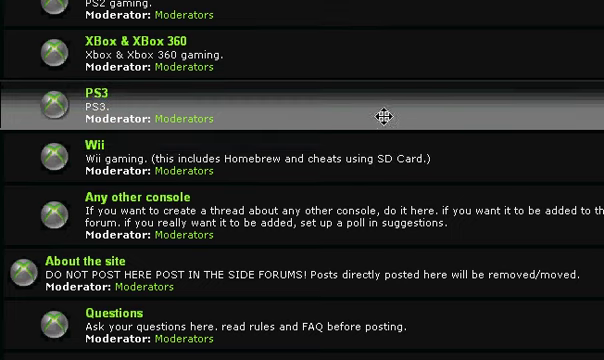
{"action": "scroll", "coordinate": [356, 244], "scroll_direction": "down", "scroll_amount": 3}
{"action": "scroll", "coordinate": [359, 241], "scroll_direction": "down", "scroll_amount": 4}
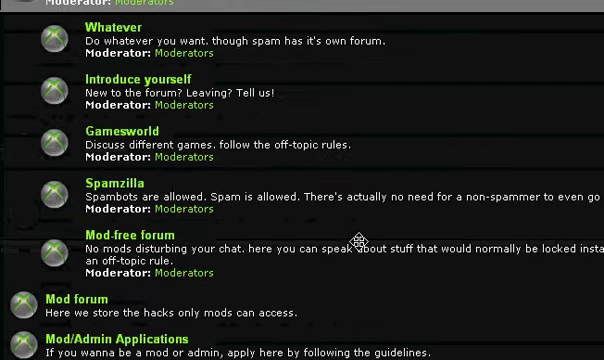
{"action": "scroll", "coordinate": [357, 242], "scroll_direction": "down", "scroll_amount": 3}
{"action": "scroll", "coordinate": [353, 259], "scroll_direction": "down", "scroll_amount": 3}
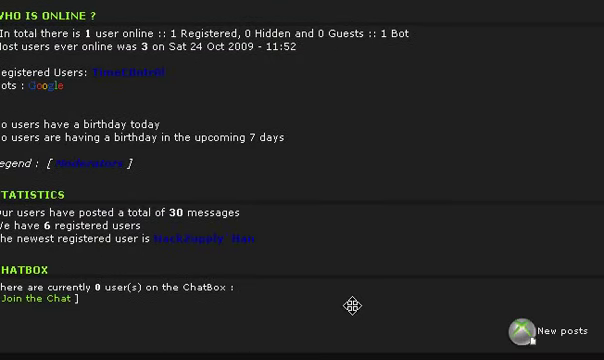
{"action": "scroll", "coordinate": [352, 306], "scroll_direction": "up", "scroll_amount": 5}
{"action": "scroll", "coordinate": [352, 305], "scroll_direction": "up", "scroll_amount": 1}
{"action": "scroll", "coordinate": [352, 305], "scroll_direction": "up", "scroll_amount": 4}
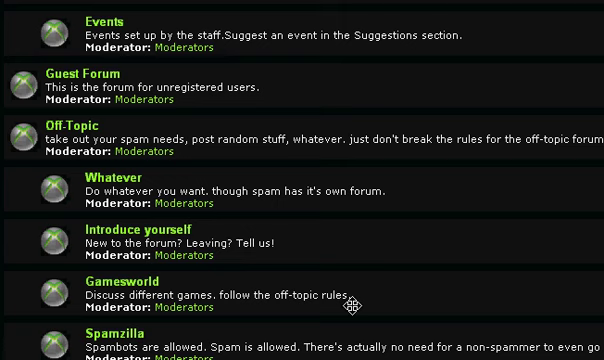
{"action": "scroll", "coordinate": [352, 305], "scroll_direction": "down", "scroll_amount": 2}
{"action": "scroll", "coordinate": [84, 302], "scroll_direction": "down", "scroll_amount": 2}
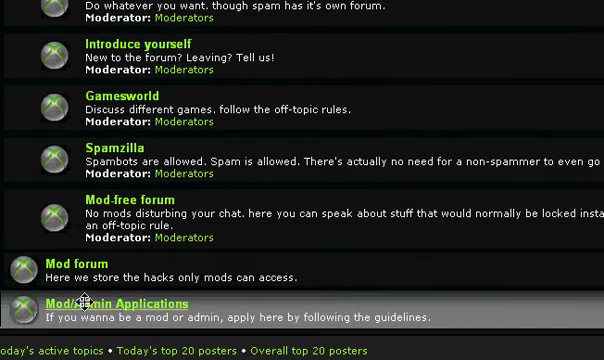
{"action": "scroll", "coordinate": [376, 206], "scroll_direction": "up", "scroll_amount": 4}
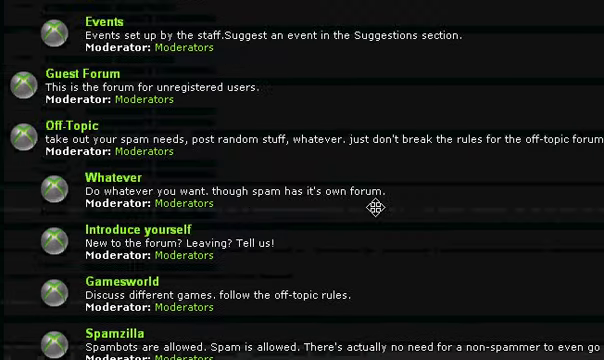
{"action": "scroll", "coordinate": [353, 218], "scroll_direction": "up", "scroll_amount": 5}
{"action": "scroll", "coordinate": [353, 218], "scroll_direction": "up", "scroll_amount": 3}
{"action": "scroll", "coordinate": [264, 239], "scroll_direction": "down", "scroll_amount": 2}
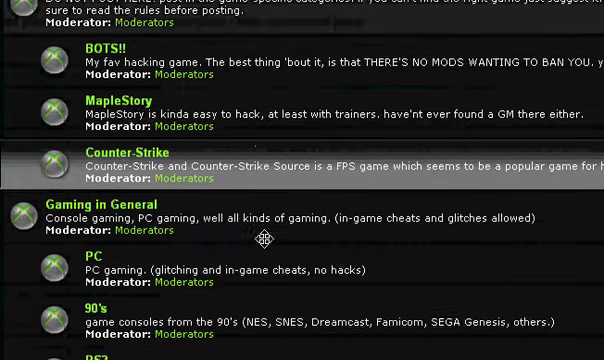
{"action": "scroll", "coordinate": [263, 238], "scroll_direction": "down", "scroll_amount": 6}
{"action": "scroll", "coordinate": [264, 239], "scroll_direction": "down", "scroll_amount": 5}
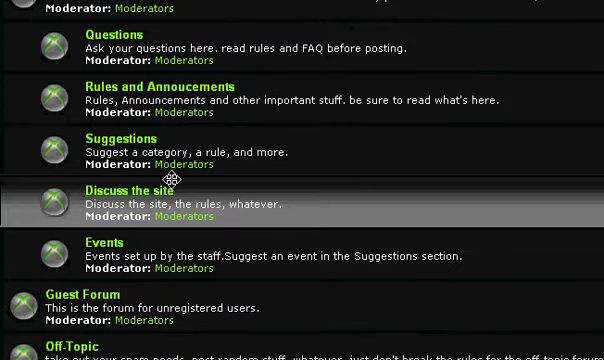
{"action": "scroll", "coordinate": [166, 186], "scroll_direction": "up", "scroll_amount": 5}
{"action": "scroll", "coordinate": [161, 193], "scroll_direction": "up", "scroll_amount": 3}
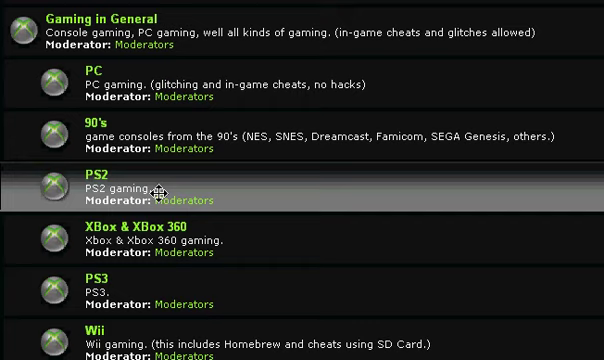
{"action": "scroll", "coordinate": [385, 266], "scroll_direction": "down", "scroll_amount": 3}
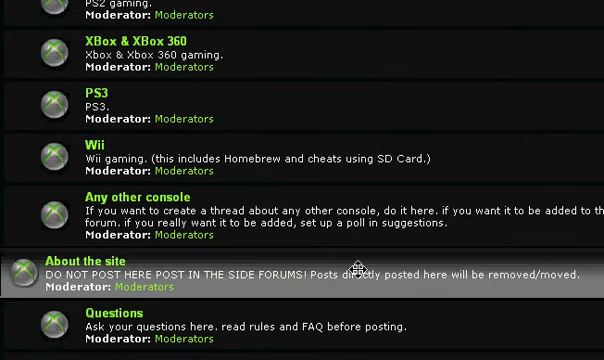
{"action": "scroll", "coordinate": [357, 270], "scroll_direction": "up", "scroll_amount": 5}
{"action": "scroll", "coordinate": [334, 270], "scroll_direction": "up", "scroll_amount": 2}
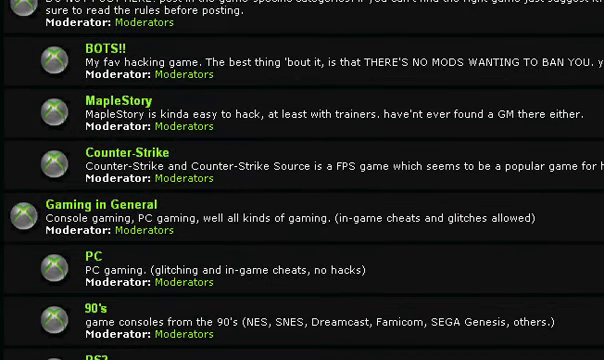